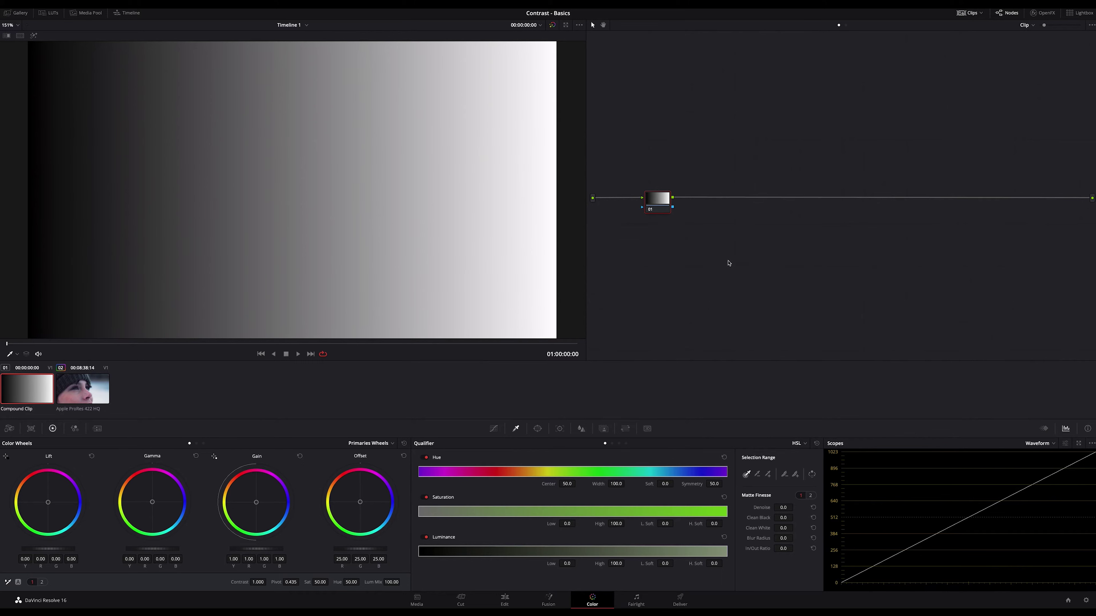
# Step: Nudge node 01 slightly lower in the node graph and switch the palette to Custom Curves
pyautogui.moveTo(664, 208); pyautogui.dragTo(664, 205)
pyautogui.click(494, 430)
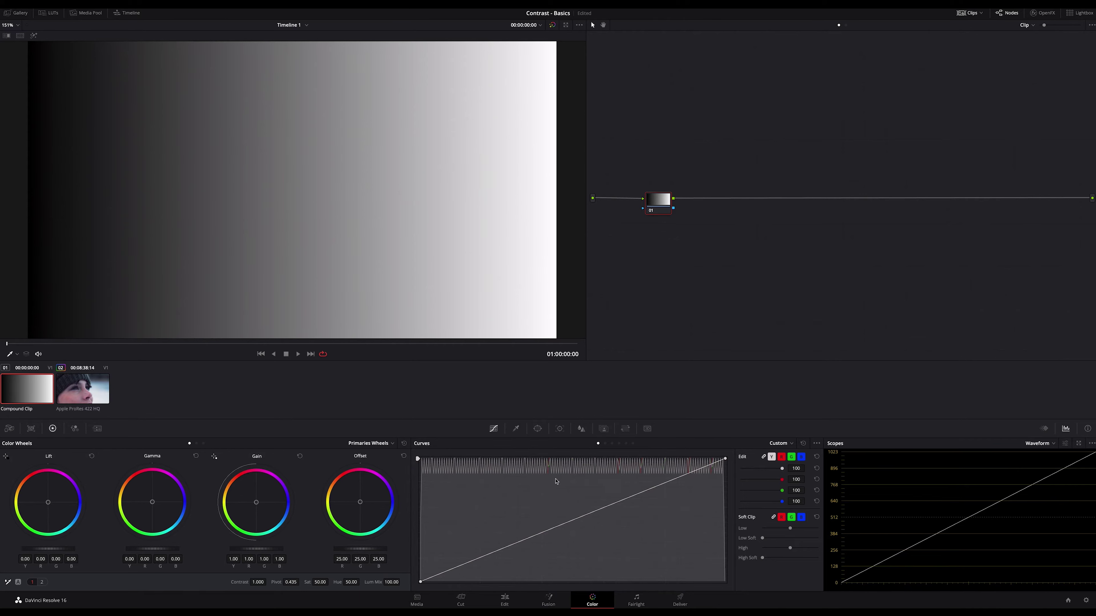
pyautogui.click(493, 557)
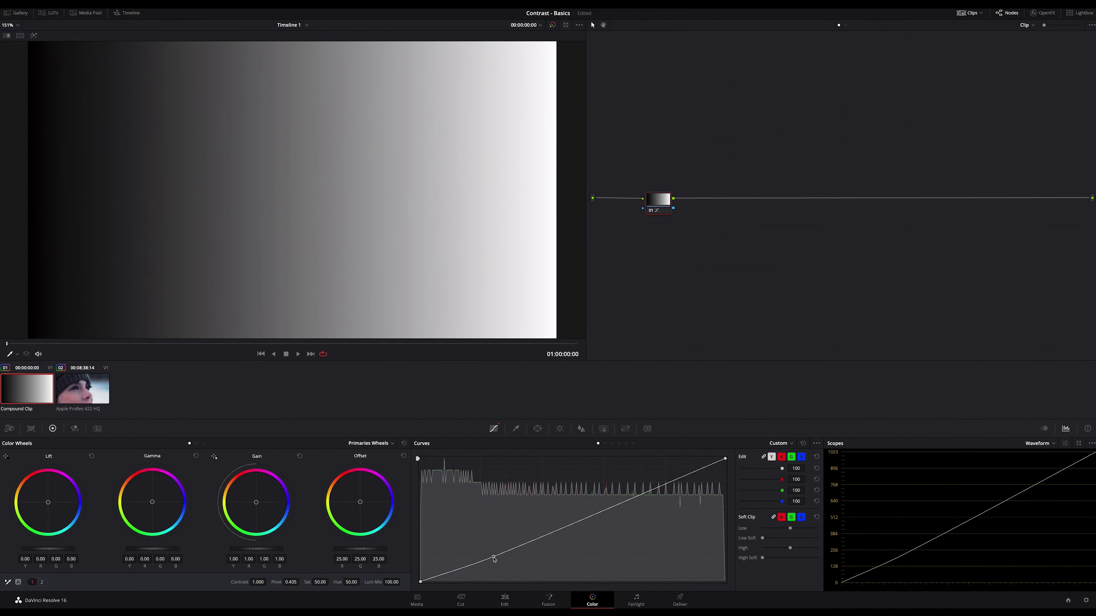
pyautogui.click(620, 499)
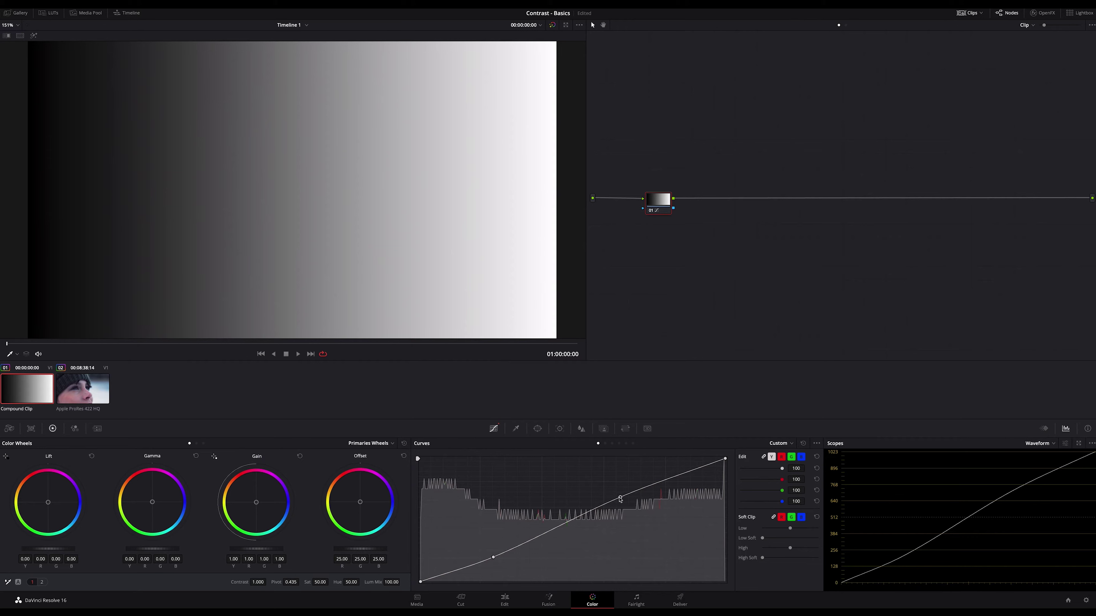
pyautogui.moveTo(620, 499); pyautogui.dragTo(621, 496)
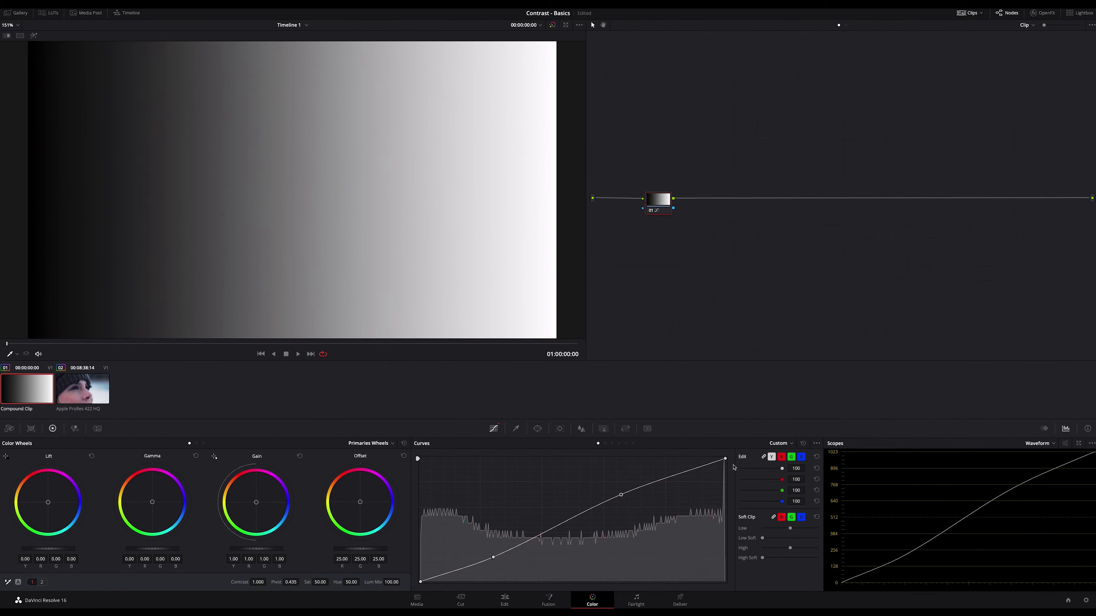
pyautogui.moveTo(621, 495)
pyautogui.mouseDown()
pyautogui.moveTo(589, 485)
pyautogui.moveTo(578, 496)
pyautogui.moveTo(621, 511)
pyautogui.moveTo(631, 491)
pyautogui.mouseUp()
pyautogui.rightClick(493, 557)
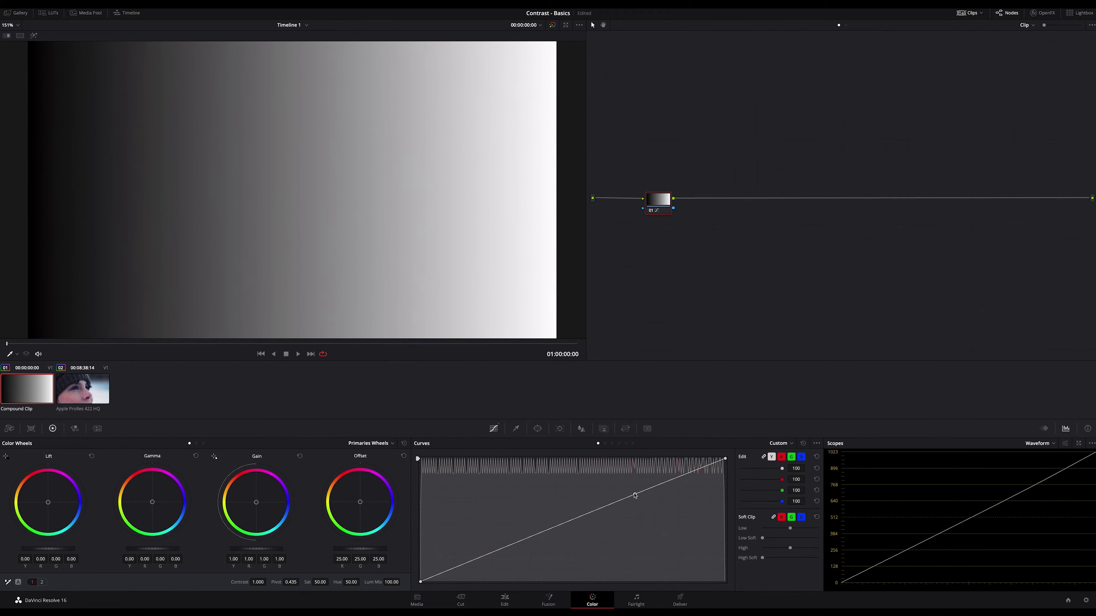
# Step: Discard a first attempt, then add a lowered shadow point and a lifted highlight point on the curve
pyautogui.moveTo(512, 542); pyautogui.dragTo(510, 551)
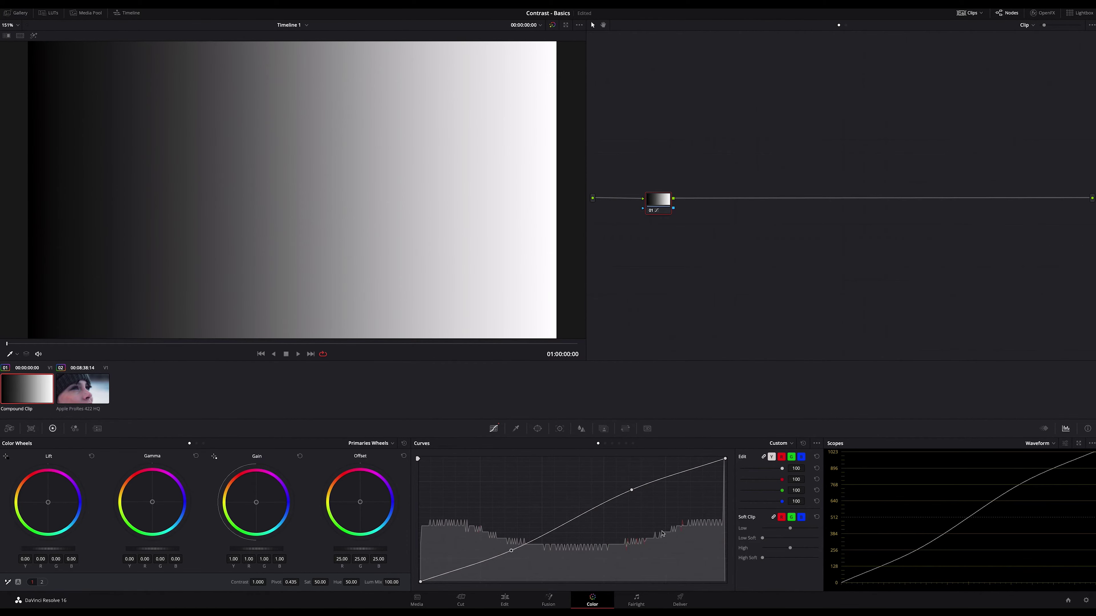
pyautogui.click(803, 443)
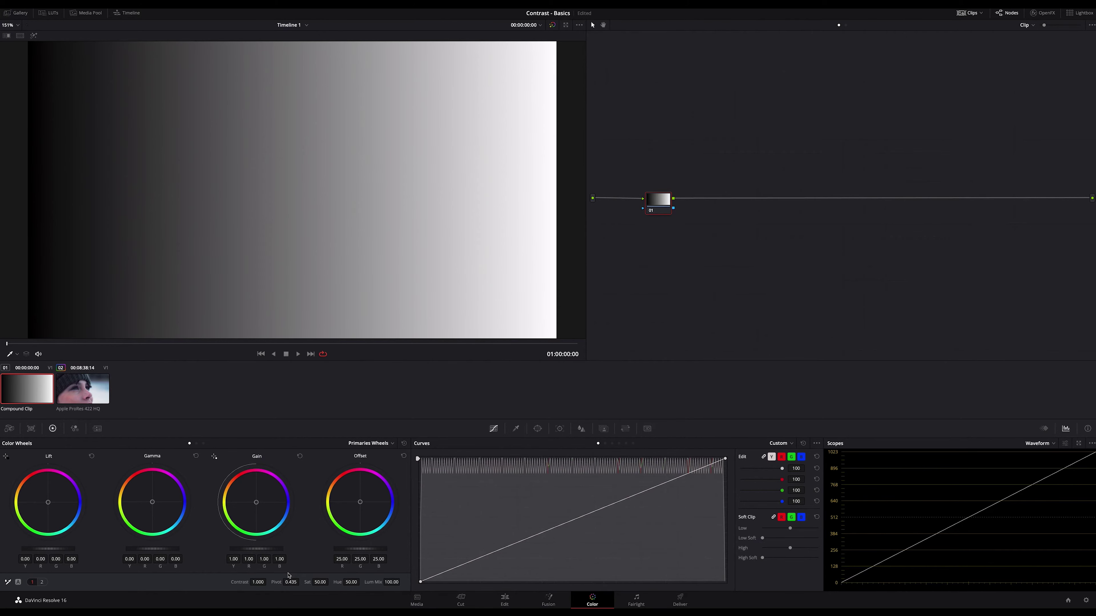
pyautogui.moveTo(489, 556); pyautogui.dragTo(488, 563)
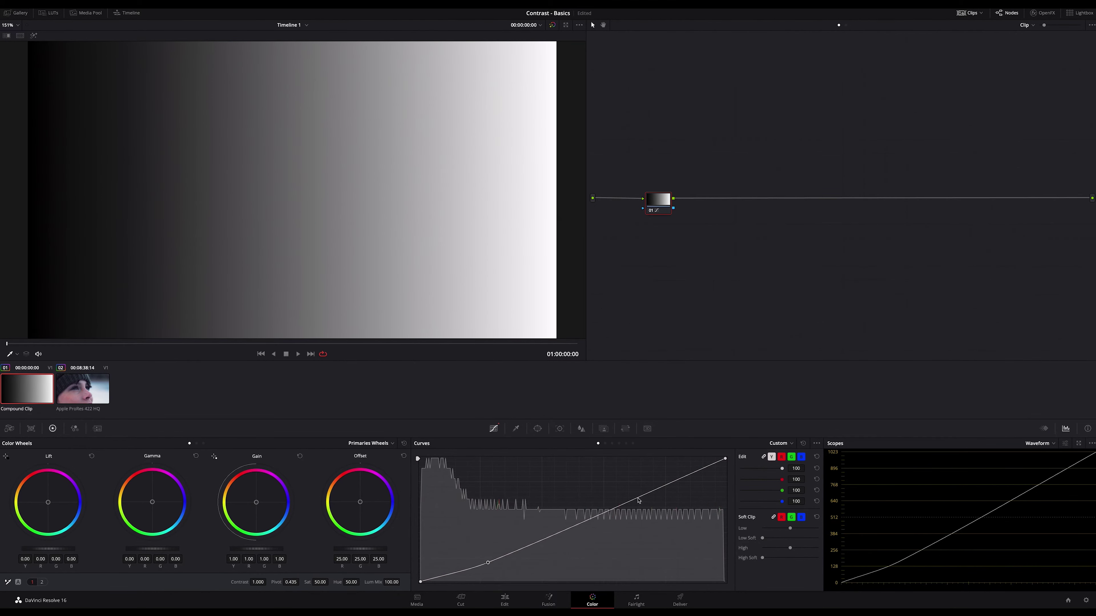
pyautogui.moveTo(640, 497)
pyautogui.mouseDown()
pyautogui.moveTo(629, 499)
pyautogui.moveTo(643, 487)
pyautogui.mouseUp()
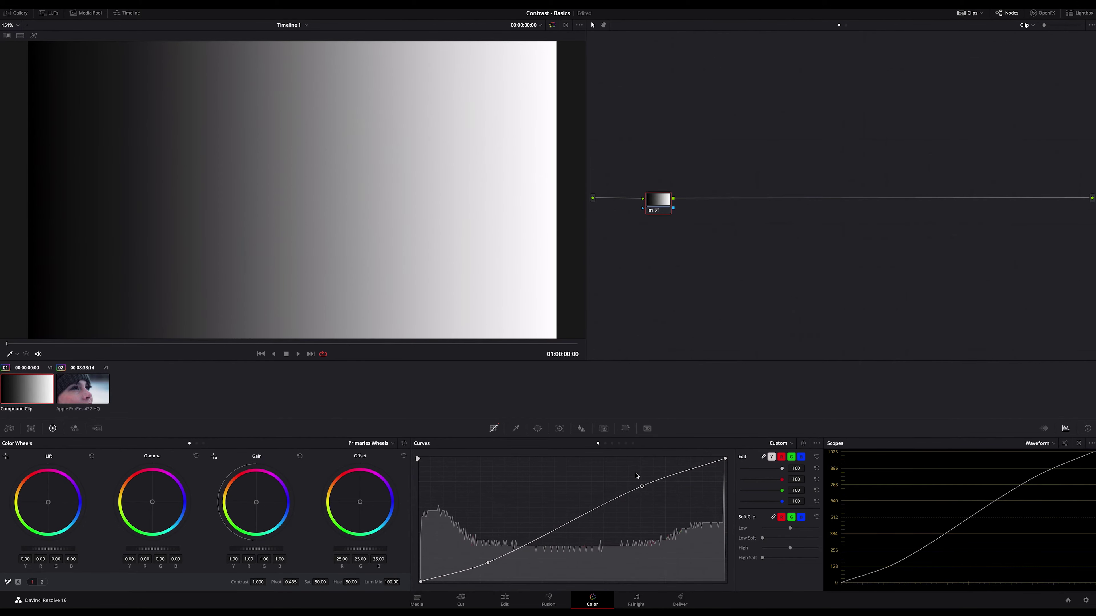
# Step: Refine the shadow and highlight points into a steep S-curve for strong midtone contrast
pyautogui.moveTo(645, 486); pyautogui.dragTo(644, 482)
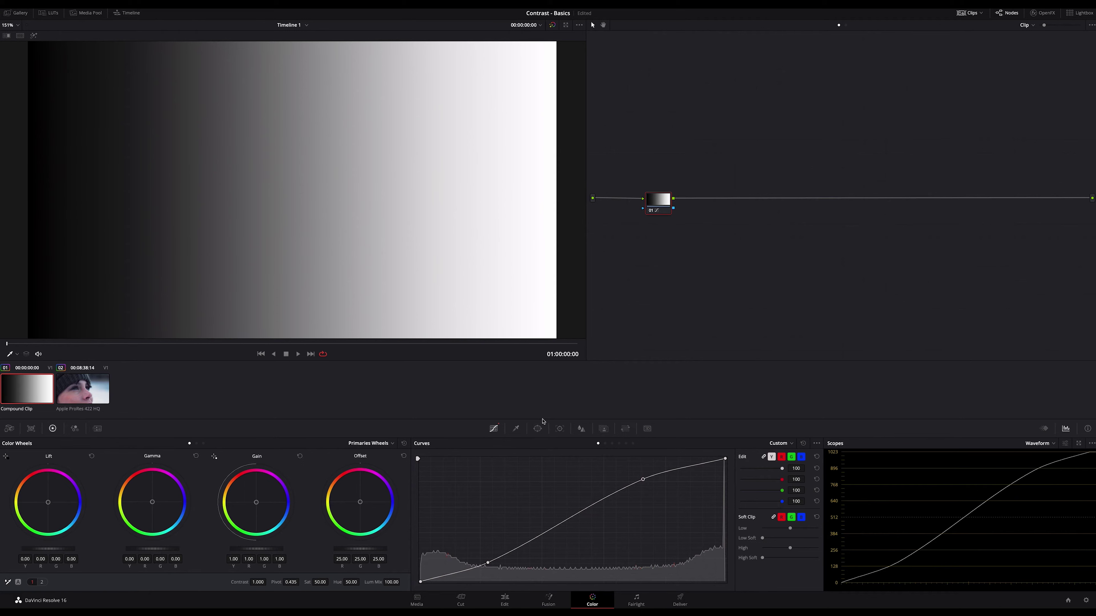
pyautogui.moveTo(642, 482); pyautogui.dragTo(645, 486)
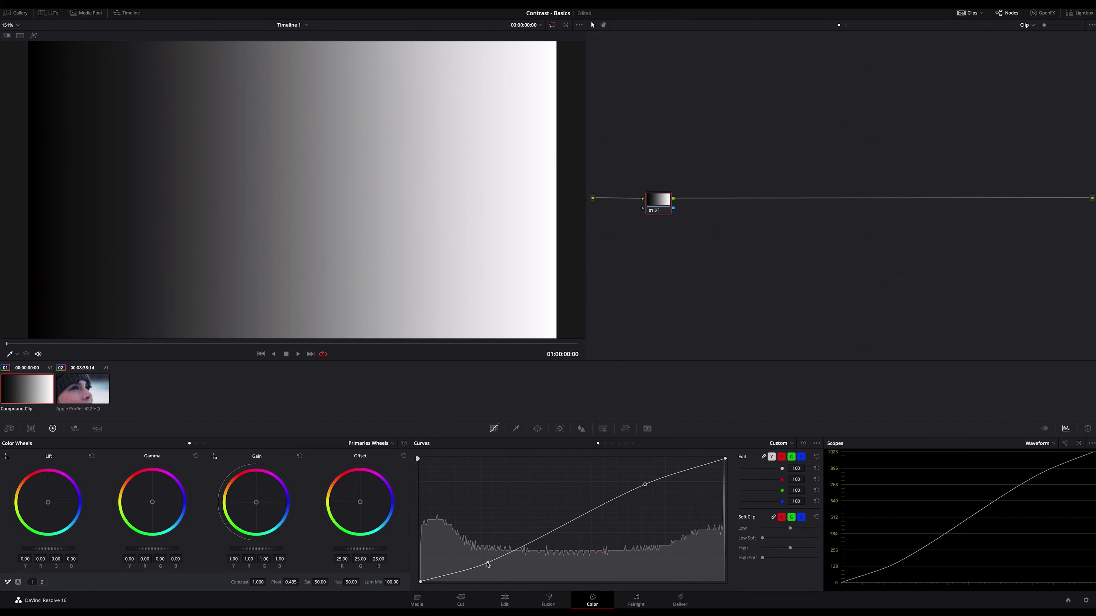
pyautogui.moveTo(487, 563); pyautogui.dragTo(577, 535)
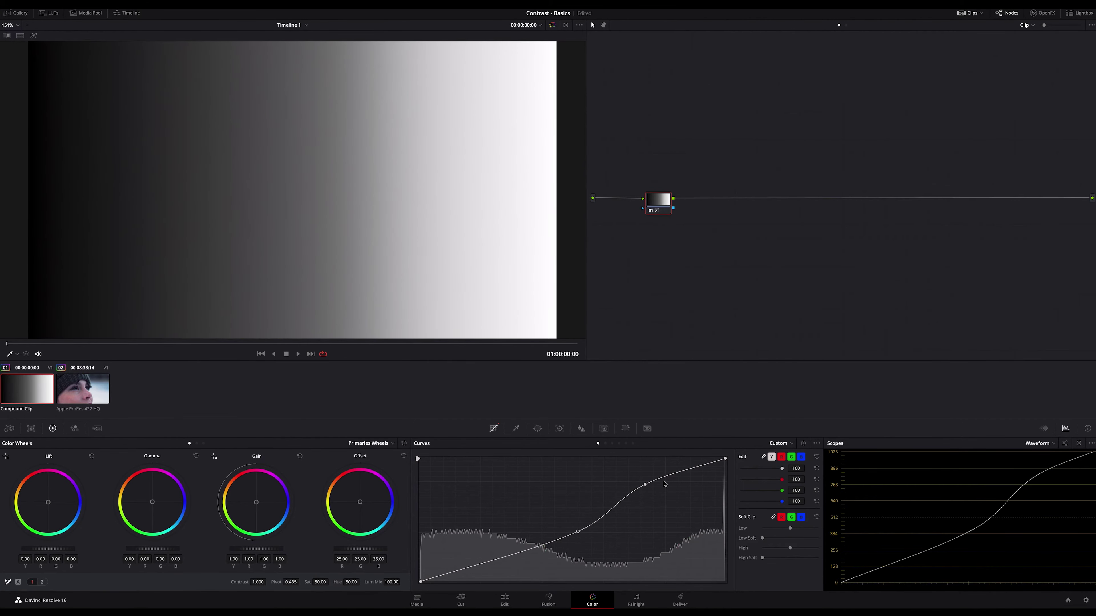
pyautogui.moveTo(643, 486); pyautogui.dragTo(629, 471)
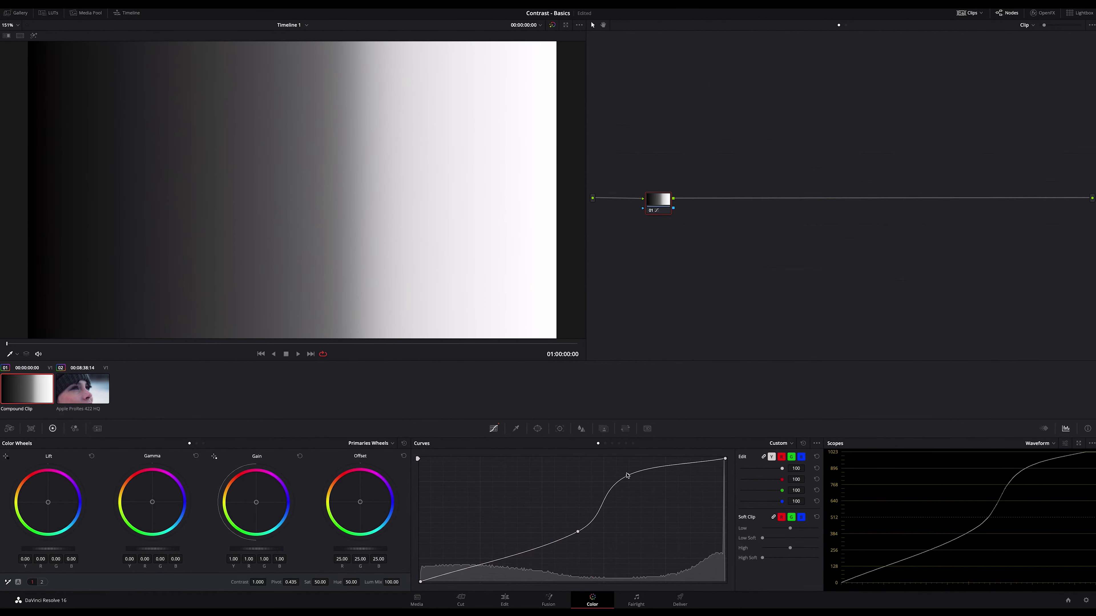
pyautogui.moveTo(577, 532); pyautogui.dragTo(533, 555)
pyautogui.moveTo(630, 472); pyautogui.dragTo(600, 482)
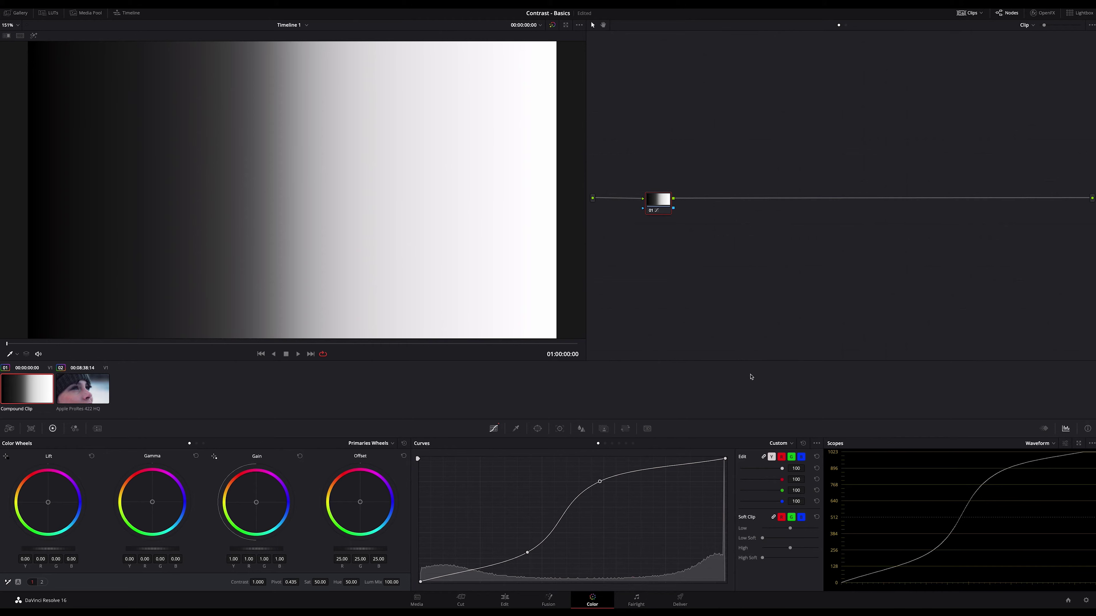
# Step: Straighten the custom curve and set primaries Contrast to 1.346 with an adjusted pivot
pyautogui.click(803, 444)
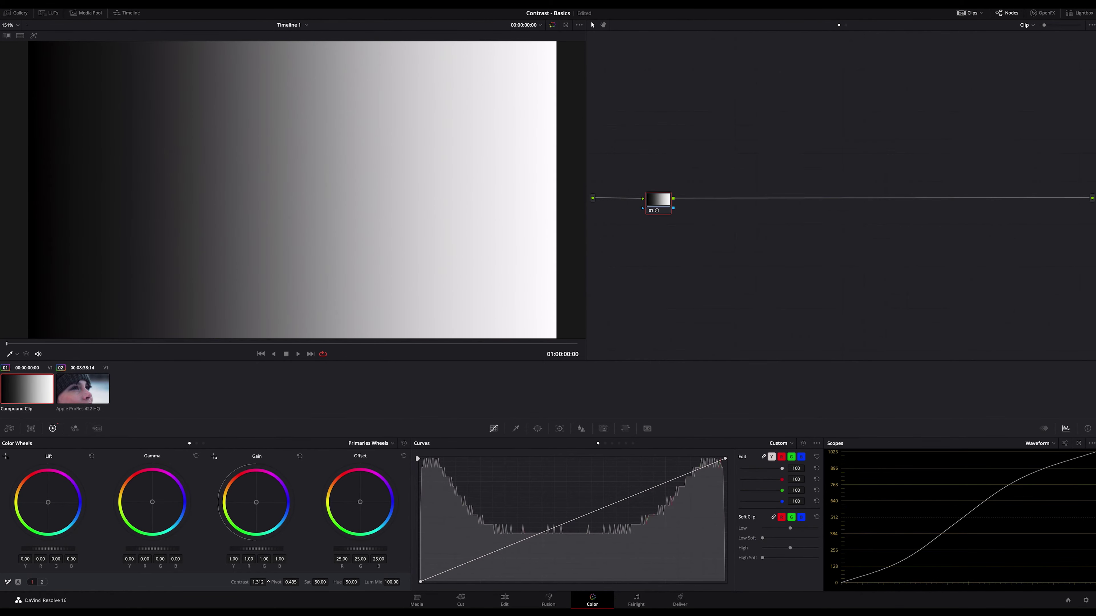
pyautogui.moveTo(257, 582); pyautogui.dragTo(254, 581)
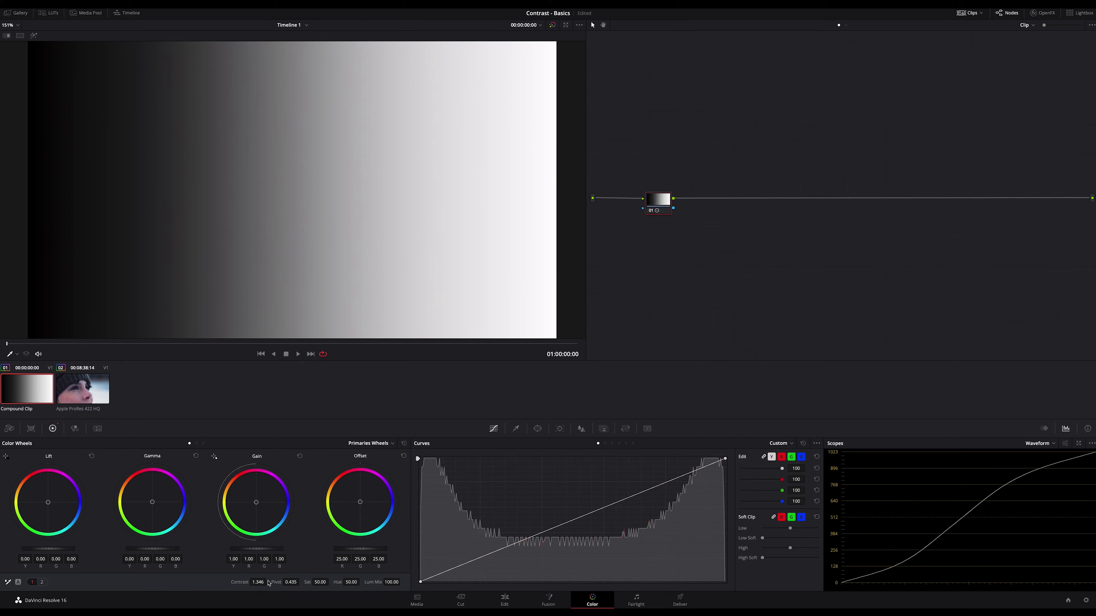
pyautogui.moveTo(296, 580); pyautogui.dragTo(308, 585)
# Step: Set the contrast pivot to 0.782, then nudge it slightly lower to about 0.770
pyautogui.moveTo(301, 582); pyautogui.dragTo(301, 582)
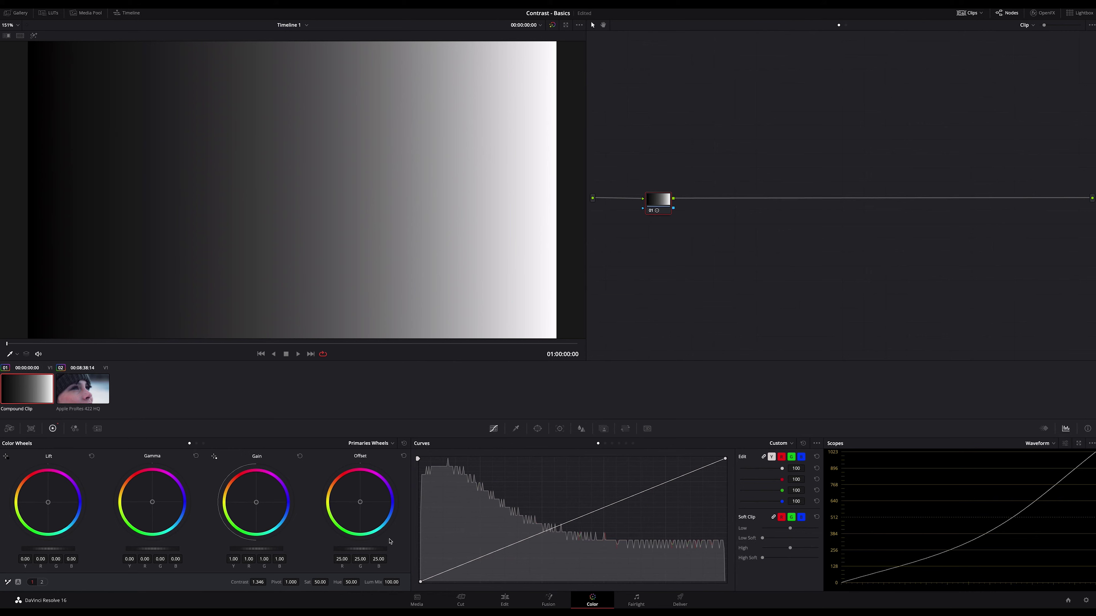
pyautogui.doubleClick(290, 582)
pyautogui.write('0.782')
pyautogui.press('Return')
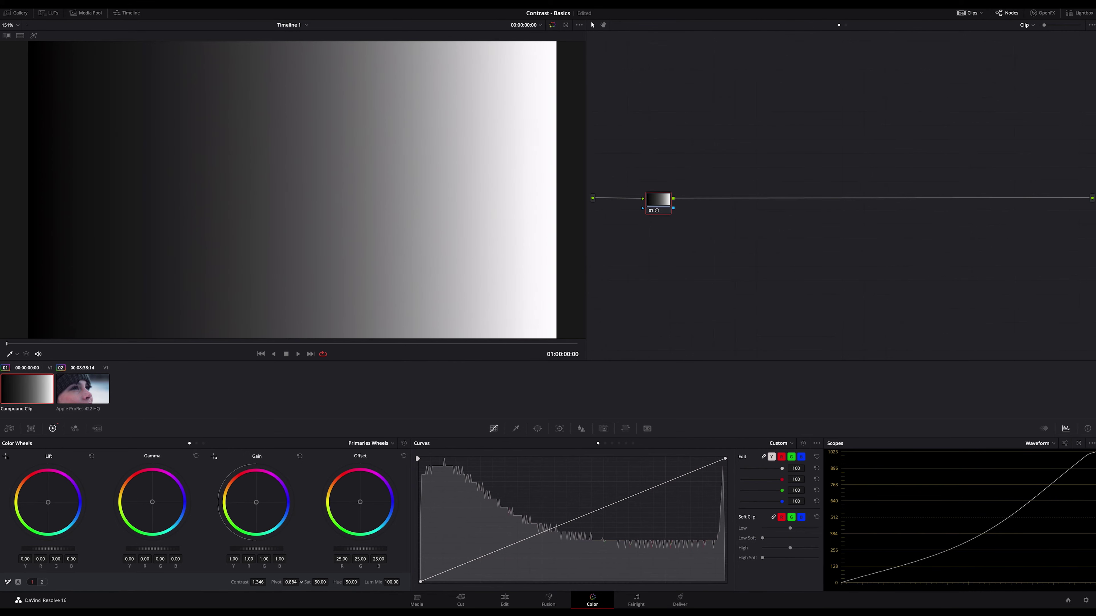
pyautogui.moveTo(291, 582); pyautogui.dragTo(280, 582)
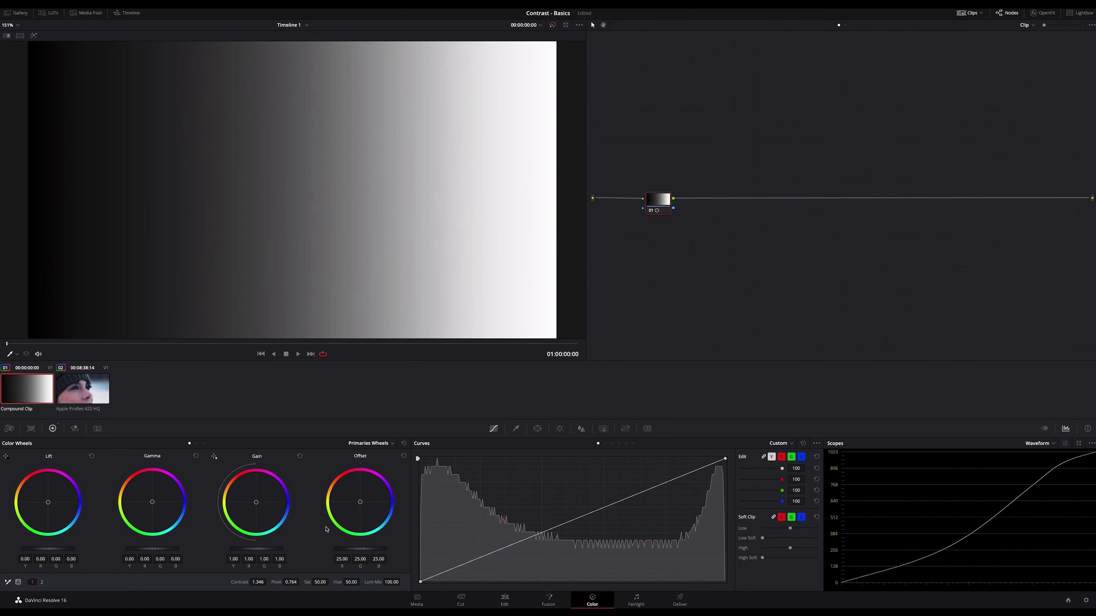
# Step: Select the portrait clip, add node 04 below the chain, and give it a gentle luma S-curve
pyautogui.click(89, 385)
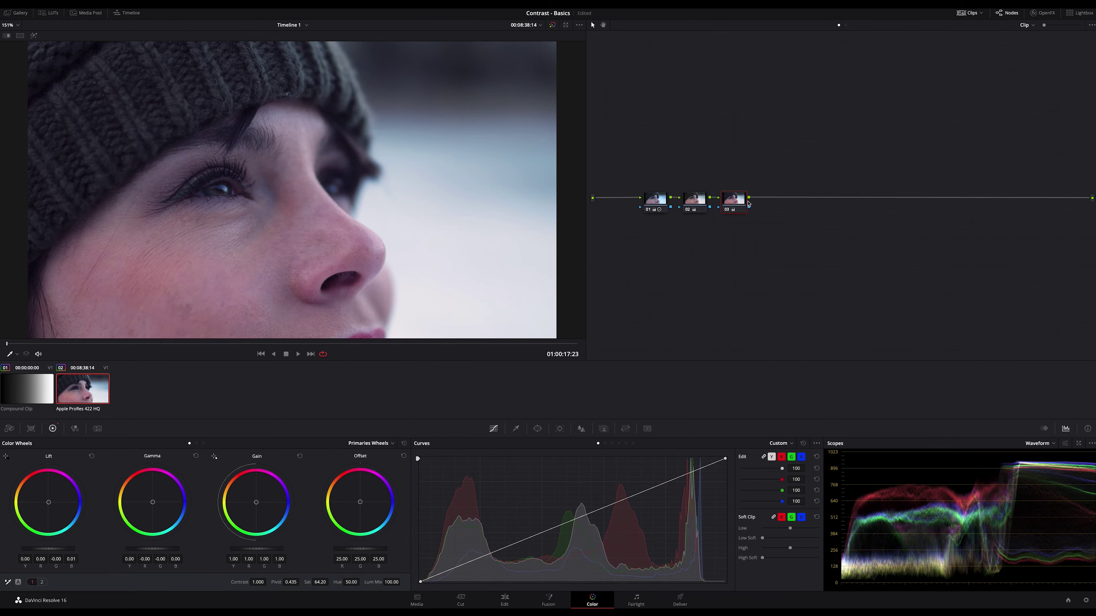
pyautogui.hotkey('alt', 's')
pyautogui.moveTo(772, 201); pyautogui.dragTo(683, 304)
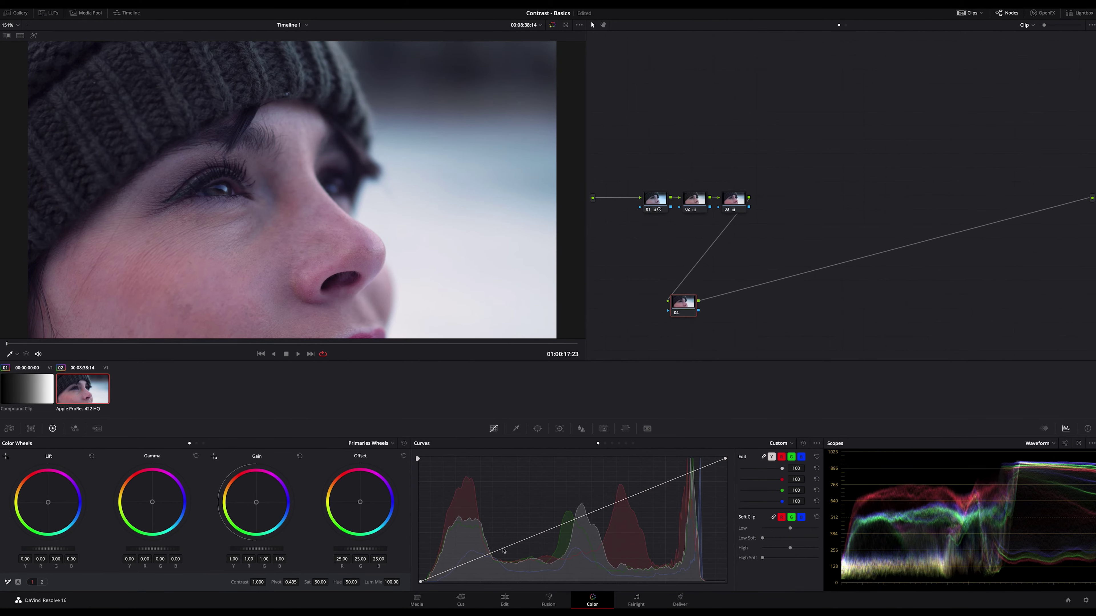
pyautogui.moveTo(503, 551); pyautogui.dragTo(503, 554)
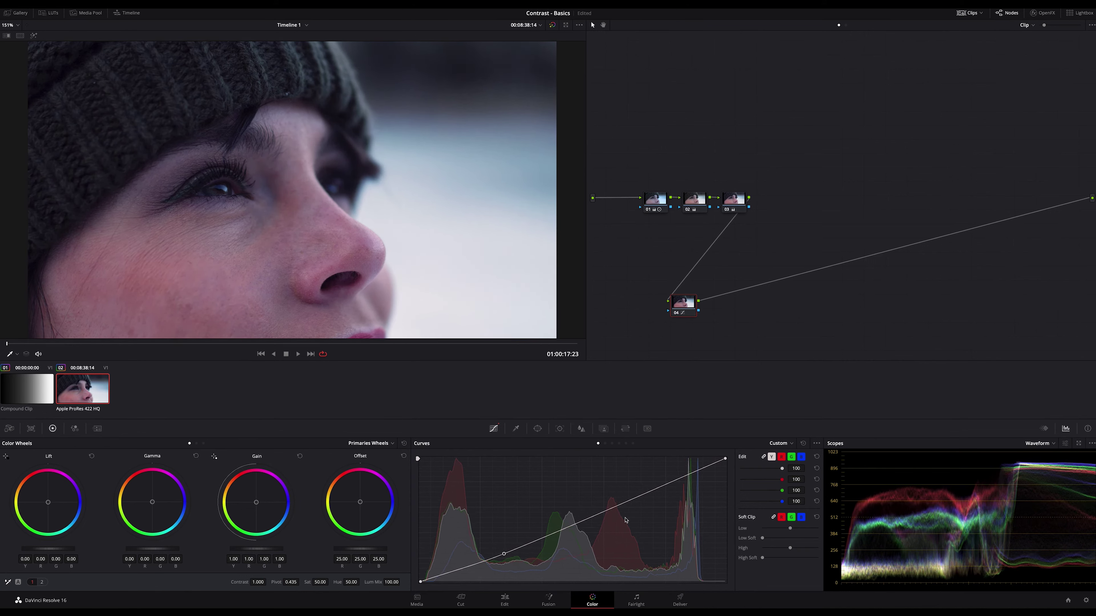
pyautogui.moveTo(657, 491); pyautogui.dragTo(655, 487)
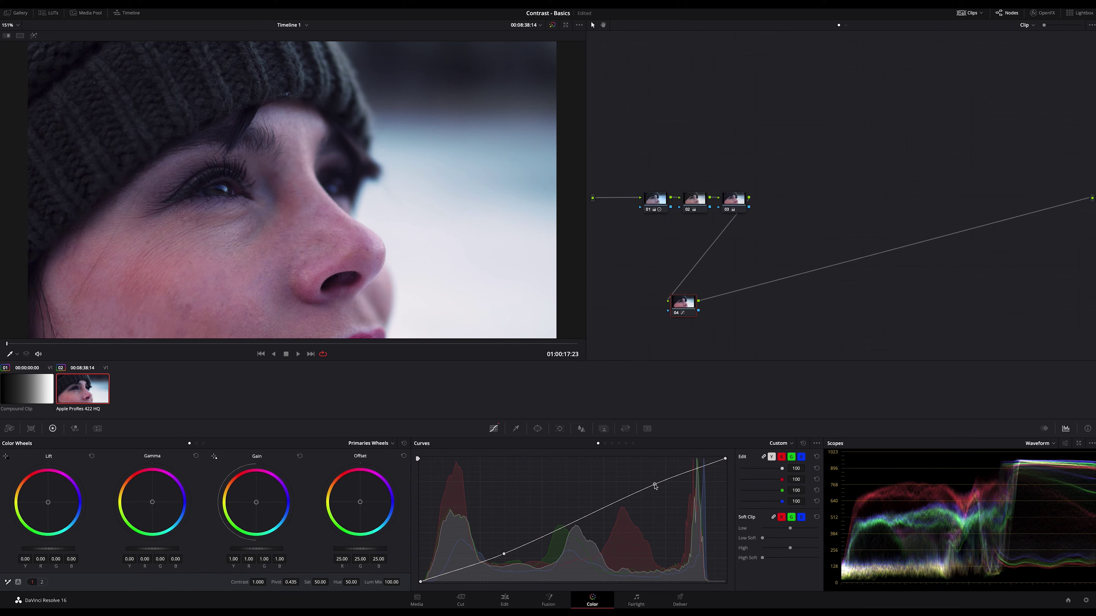
# Step: Add node 05, disable node 04, and raise contrast to 1.160 with a slightly lower pivot
pyautogui.hotkey('alt', 's')
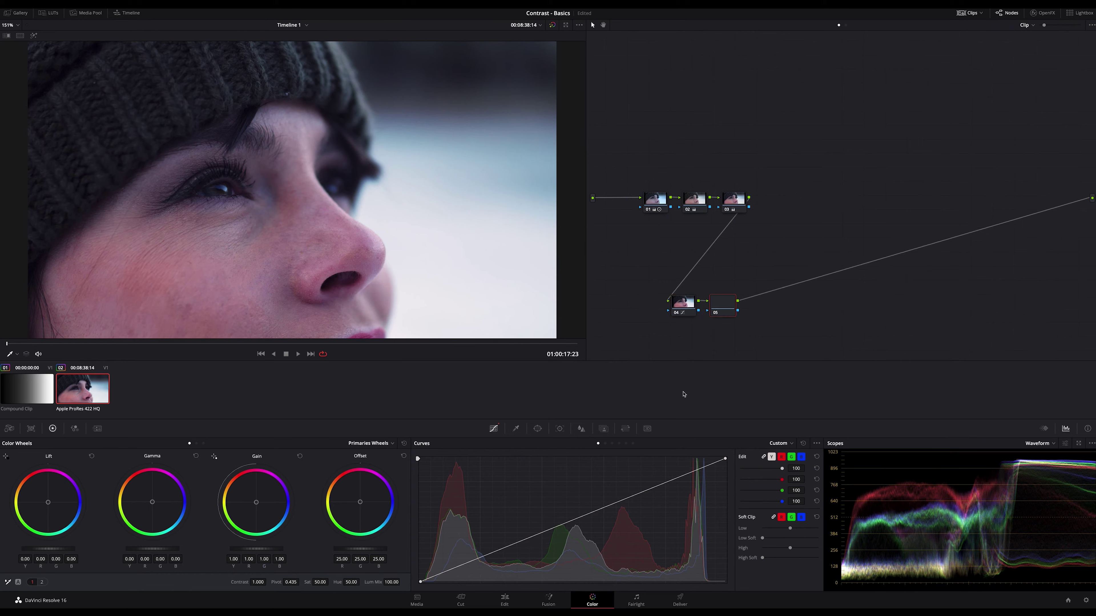
pyautogui.click(675, 313)
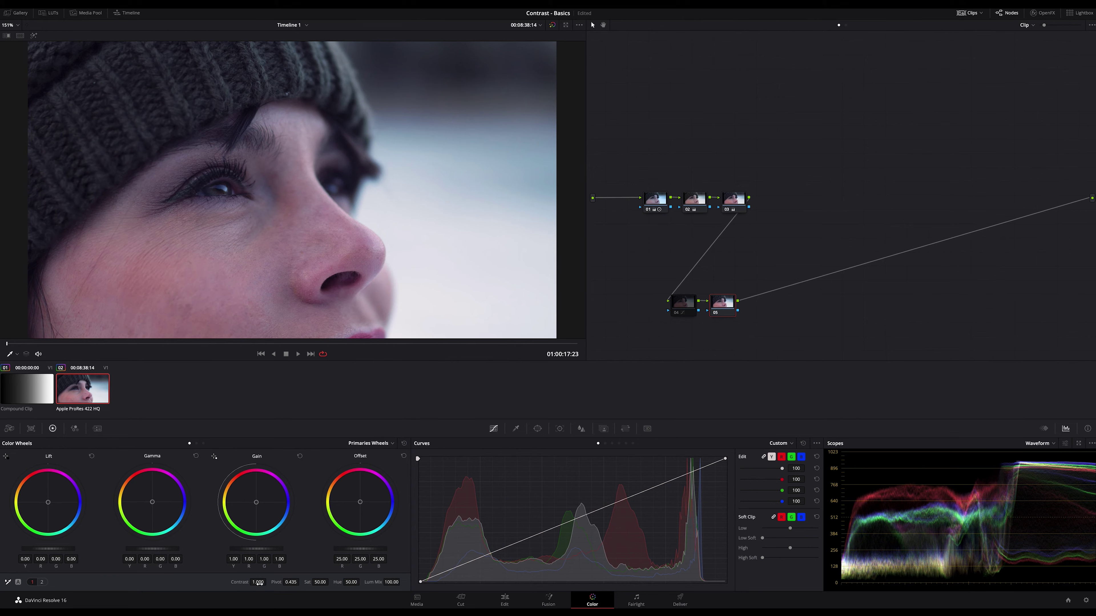
pyautogui.moveTo(258, 582); pyautogui.dragTo(268, 581)
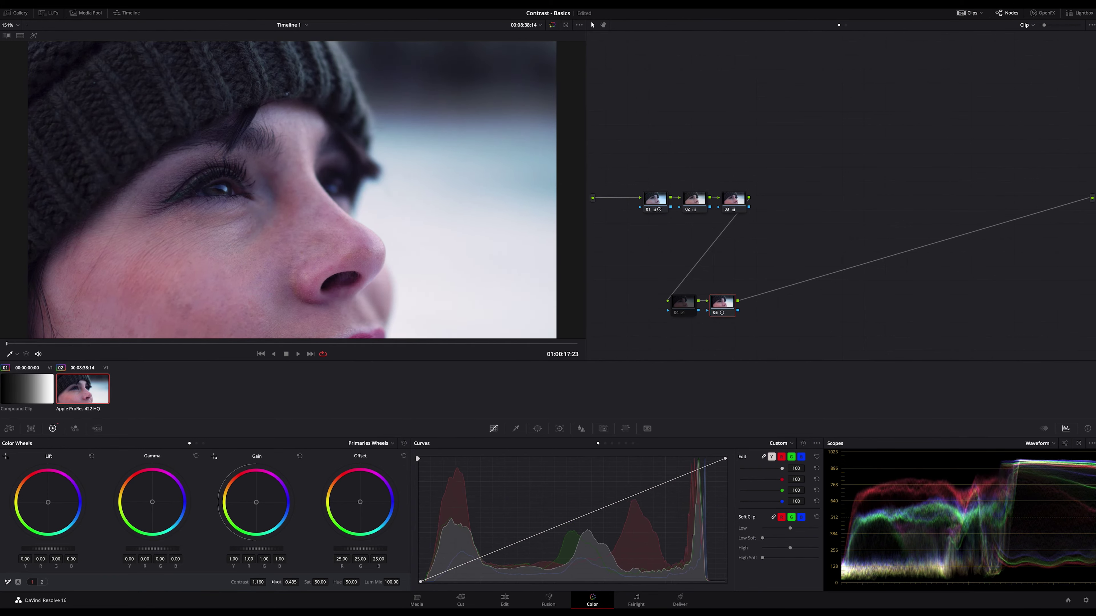
pyautogui.moveTo(301, 582); pyautogui.dragTo(301, 582)
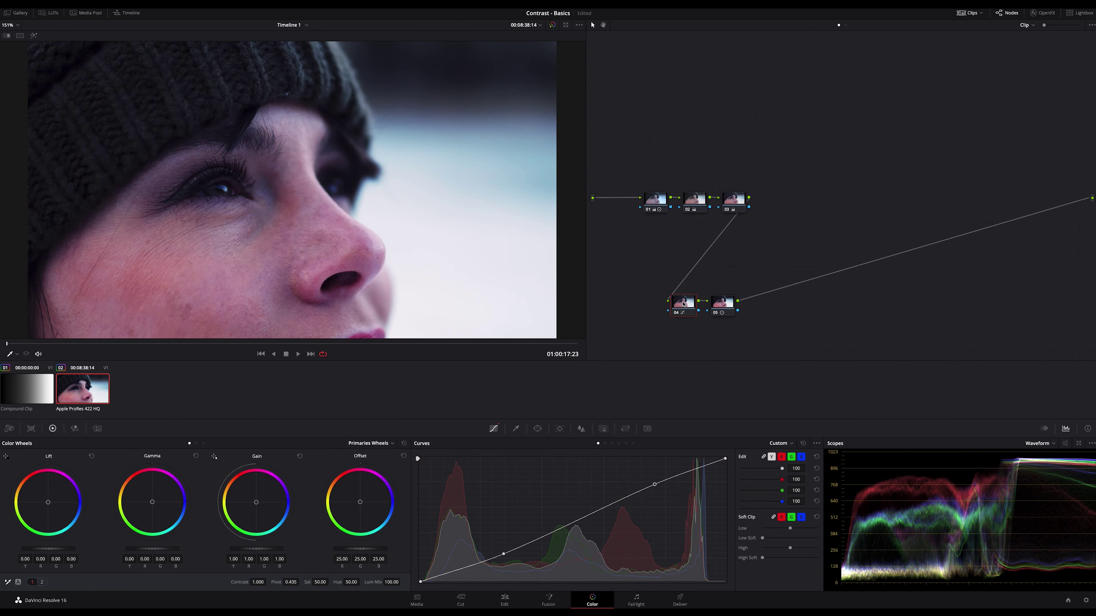
# Step: Save the grade as a new version and compare the curve and contrast/pivot versions
pyautogui.click(683, 304)
pyautogui.hotkey('ctrl', 'y')
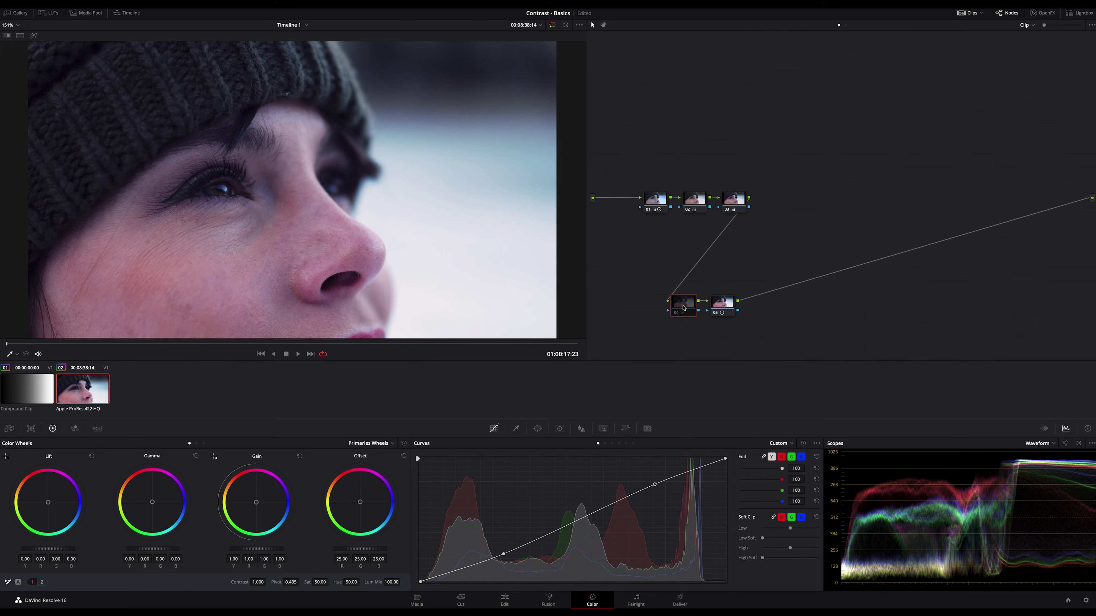
pyautogui.click(725, 304)
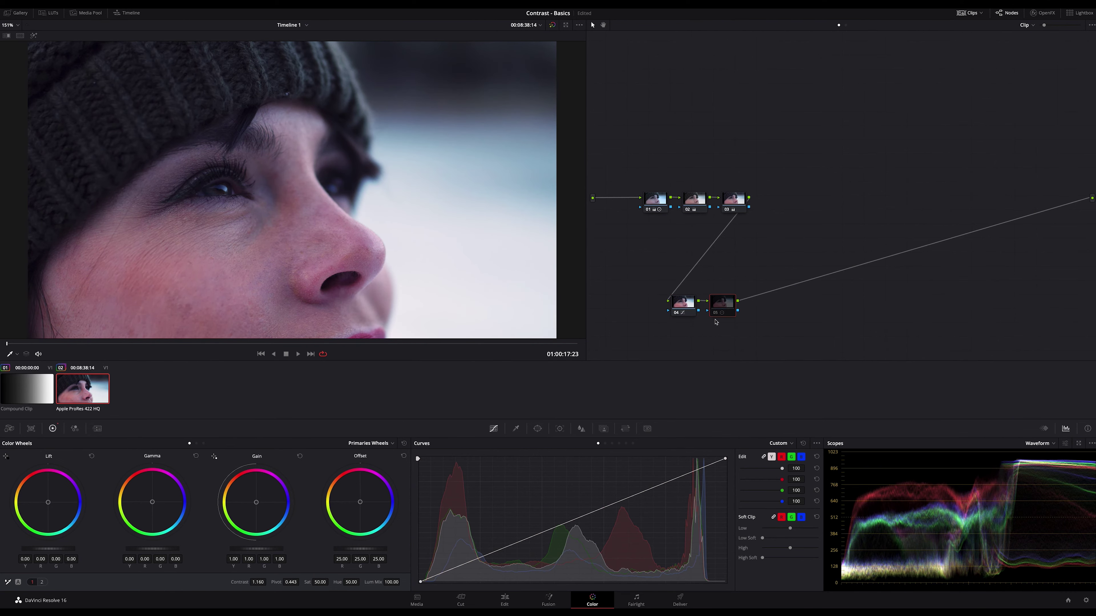
pyautogui.hotkey('ctrl', 'b')
pyautogui.hotkey('ctrl', 'n')
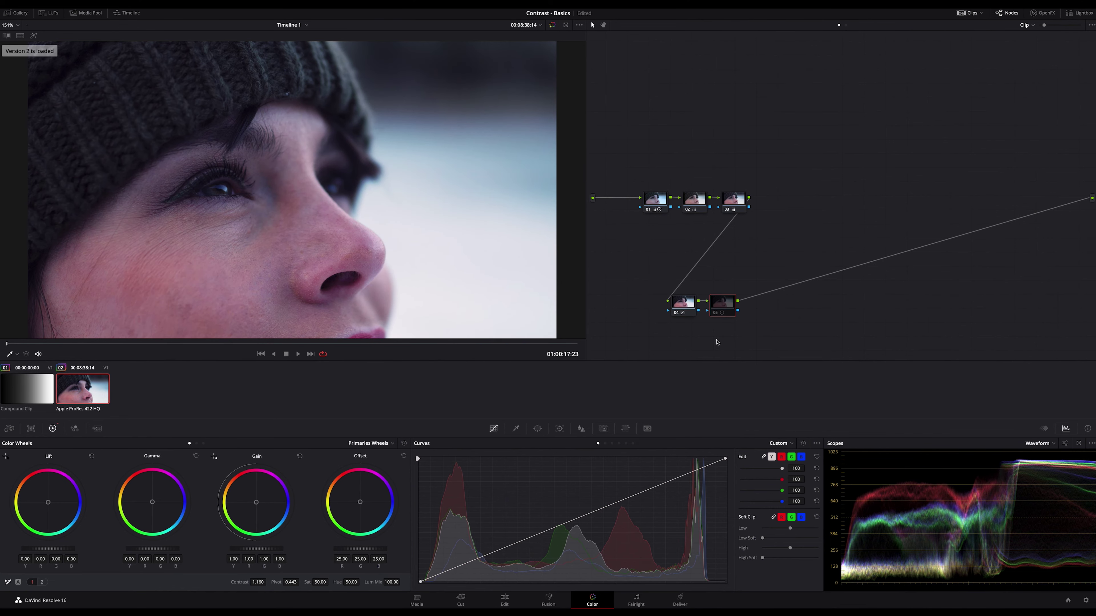
pyautogui.hotkey('ctrl', 'b')
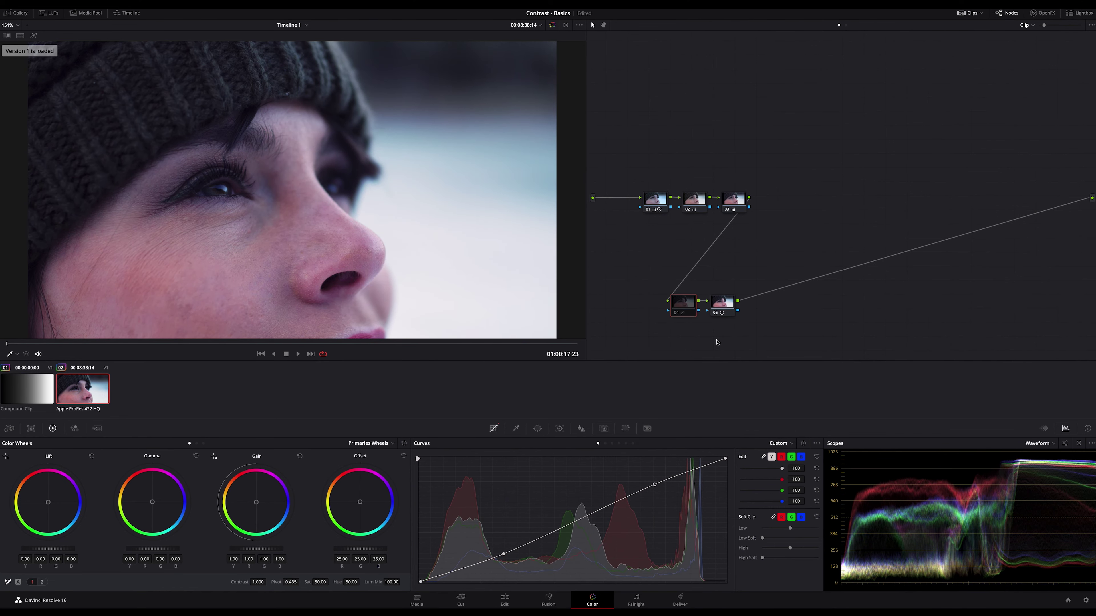
pyautogui.hotkey('ctrl', 'n')
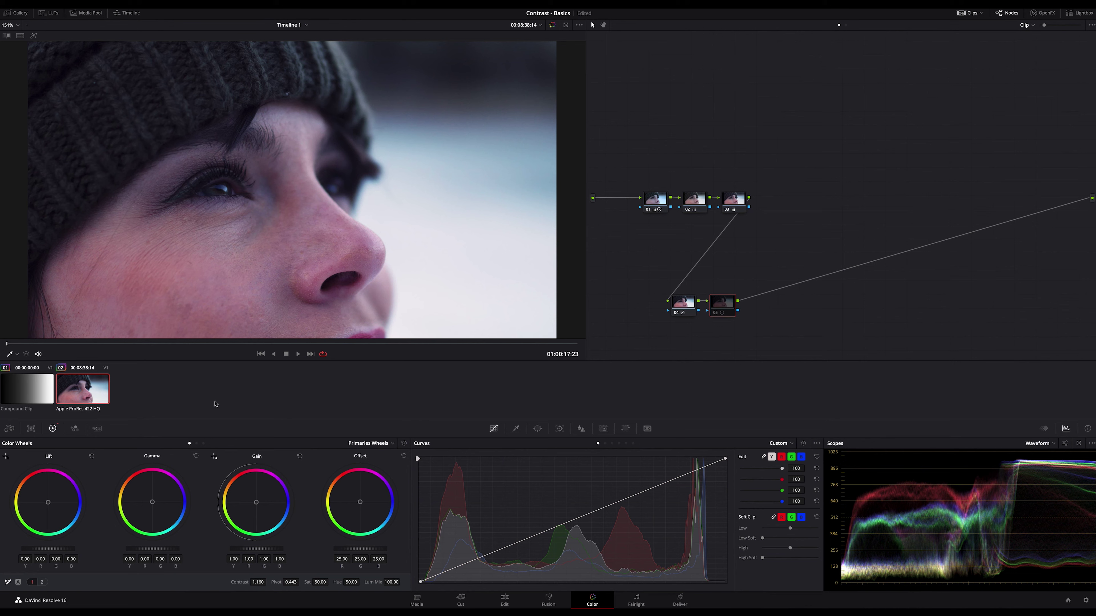
# Step: Refine node 04's shadow and highlight curve points, compare with version 2, then keep the S-curve version
pyautogui.click(684, 307)
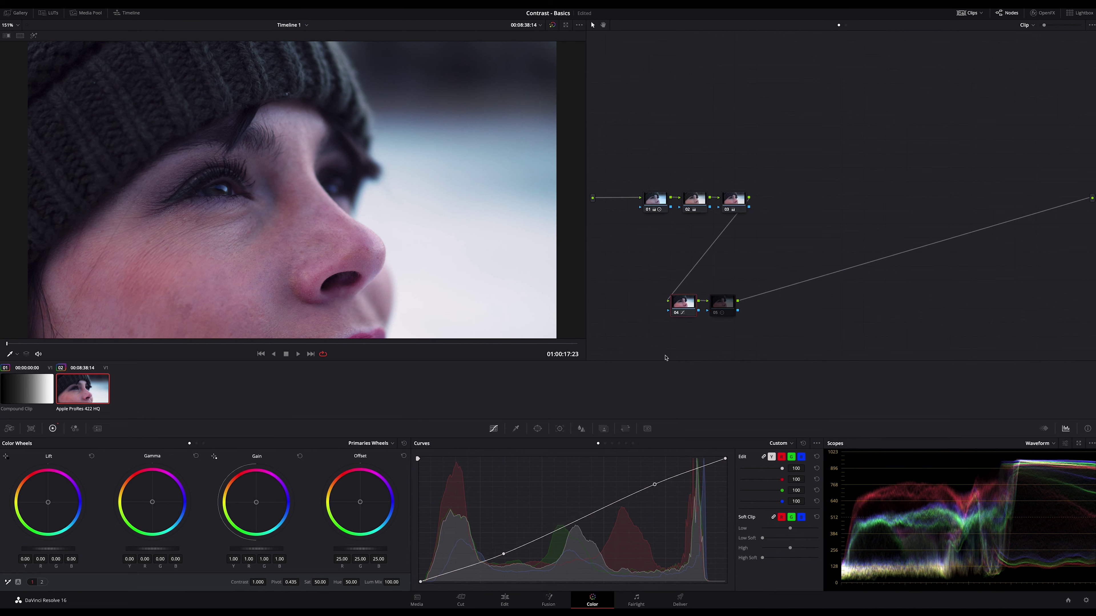
pyautogui.moveTo(504, 556); pyautogui.dragTo(504, 555)
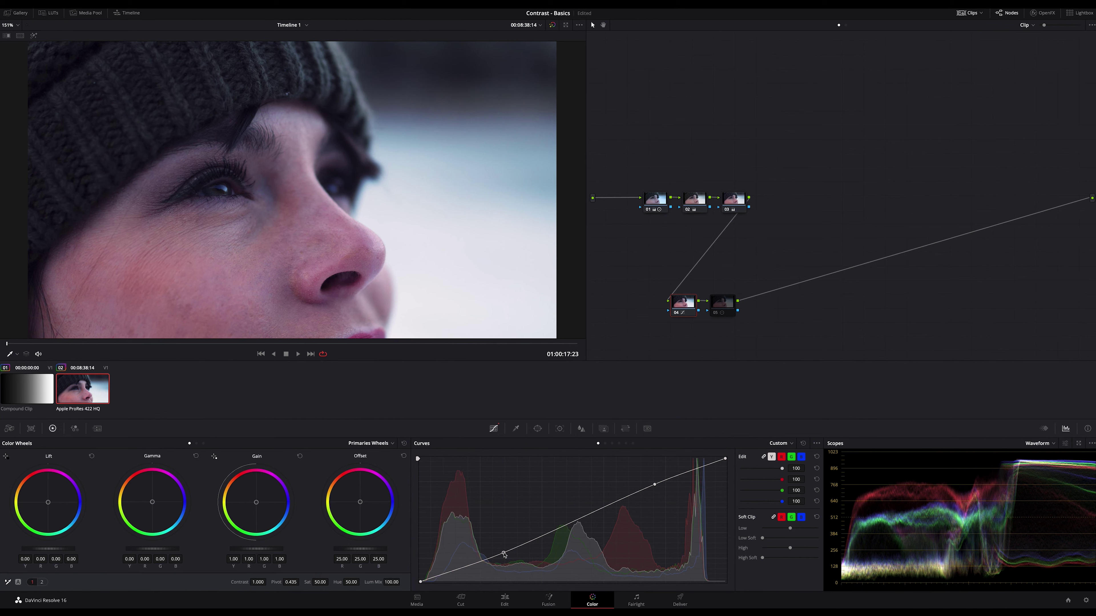
pyautogui.moveTo(654, 486); pyautogui.dragTo(620, 497)
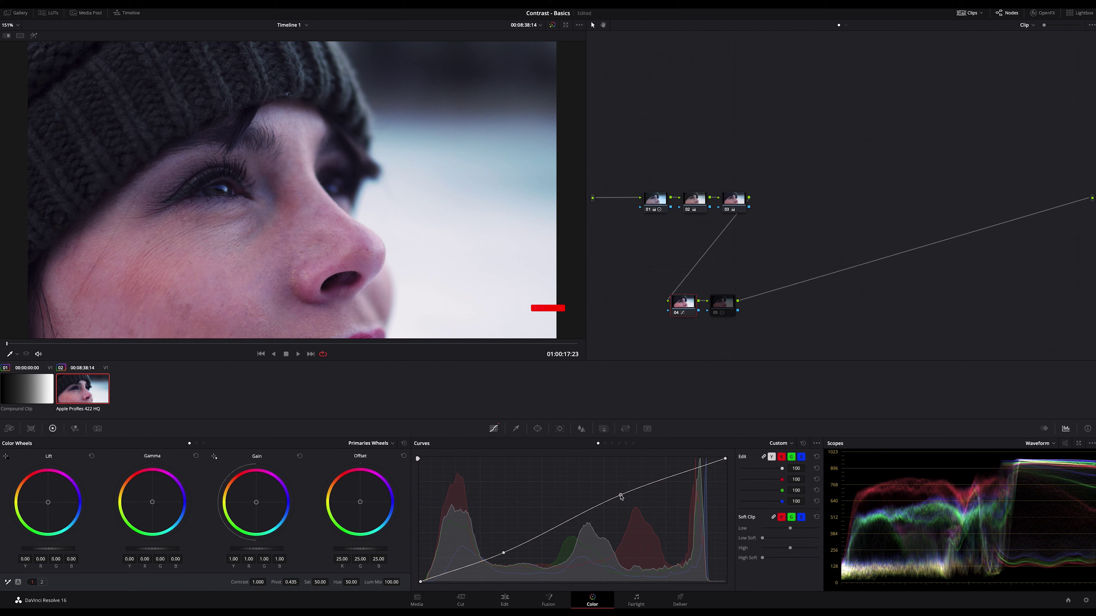
pyautogui.hotkey('ctrl', 'n')
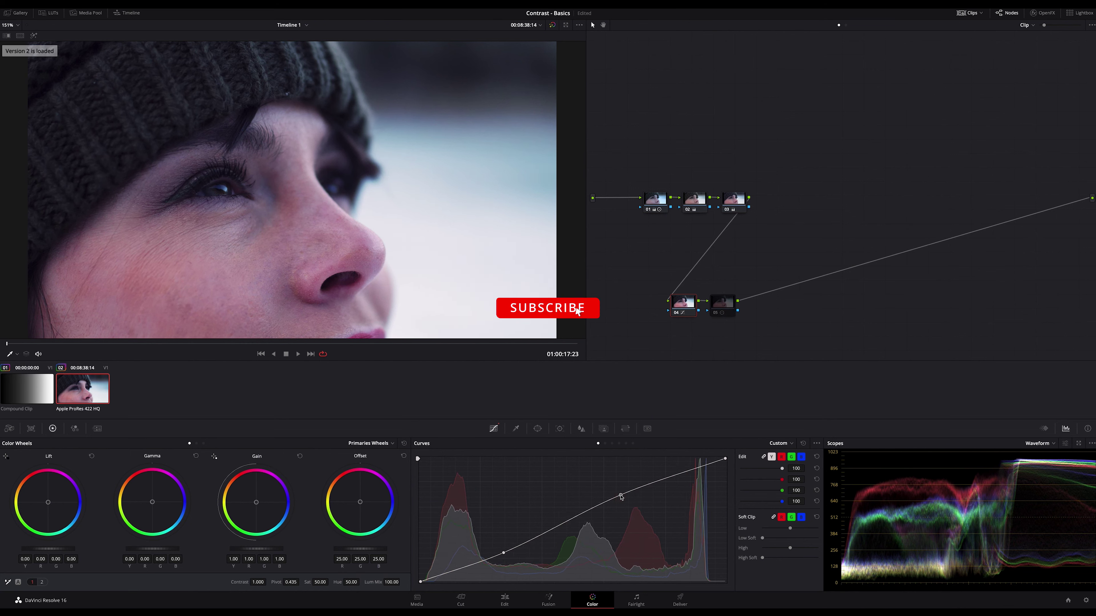
pyautogui.hotkey('ctrl', 'b')
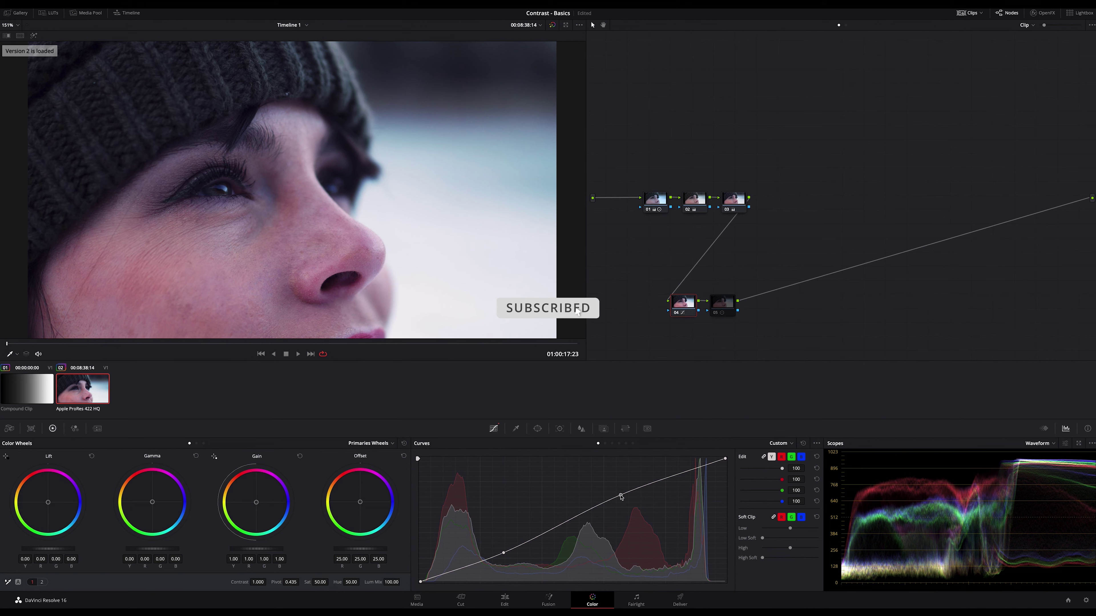